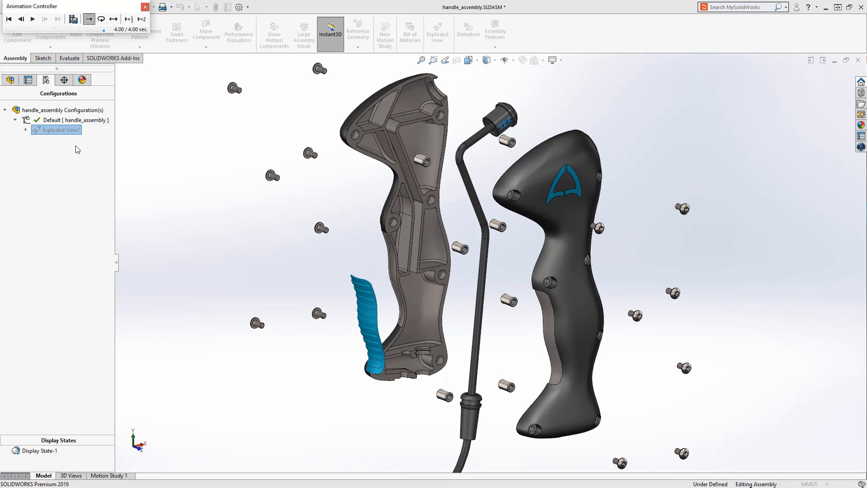
# Close the animation controller and collapse the exploded view of the handle assembly.
pyautogui.click(145, 8)
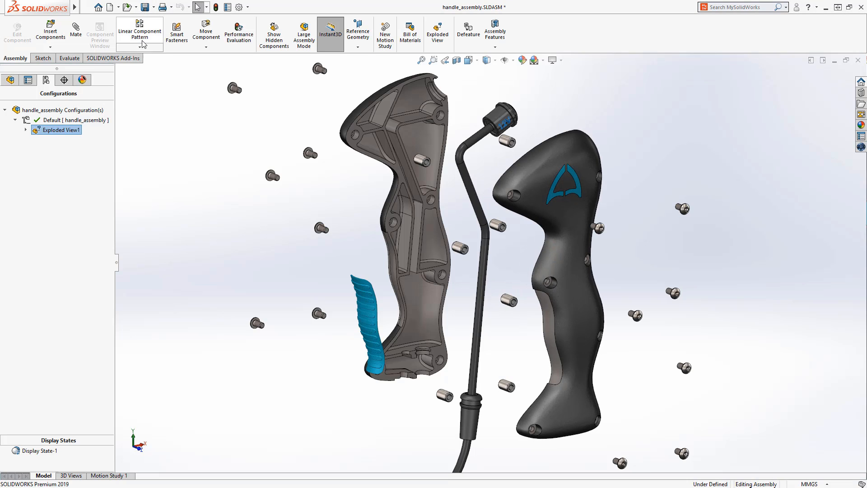
pyautogui.rightClick(138, 107)
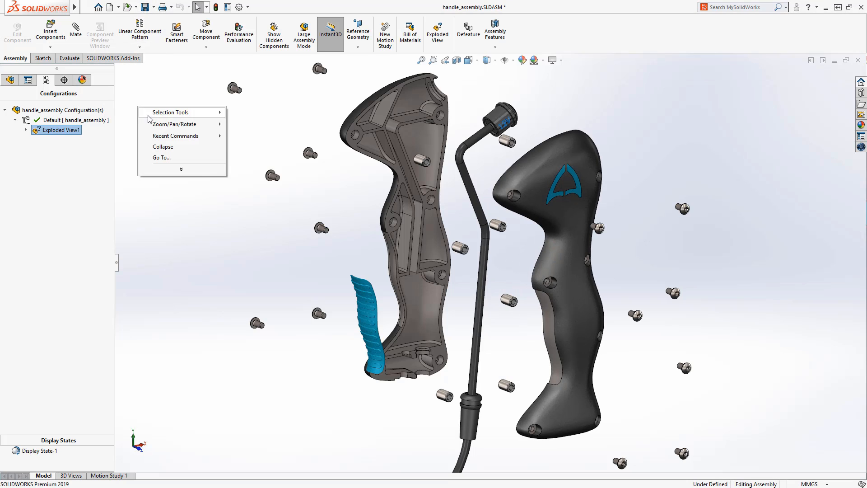
pyautogui.click(162, 147)
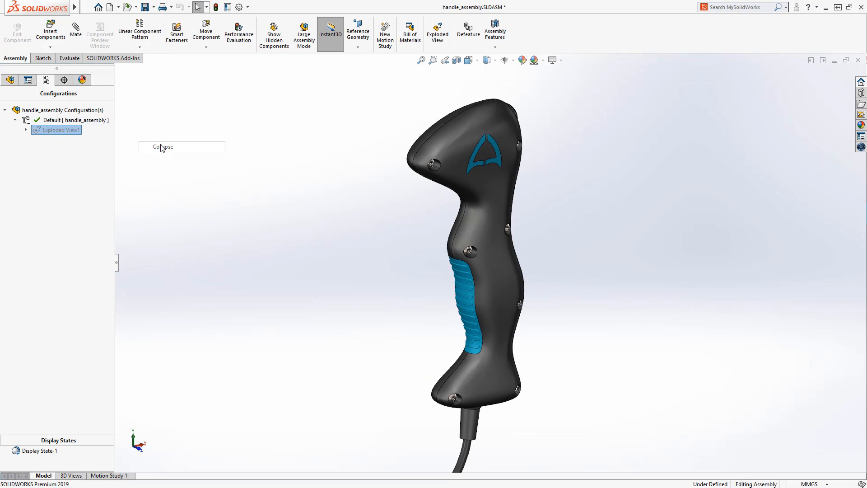
# Open the Scanned Handle.3MF mesh file from the Part Delighters folder.
pyautogui.click(10, 80)
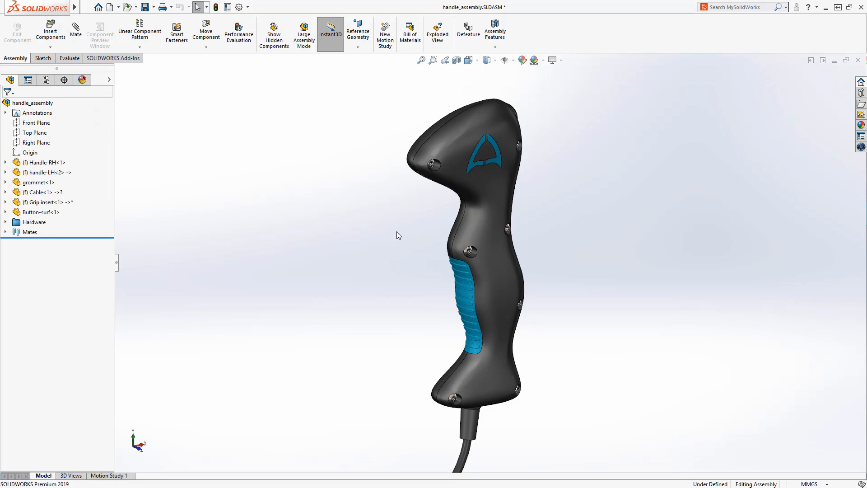
pyautogui.moveTo(429, 233)
pyautogui.mouseDown(button='middle')
pyautogui.moveTo(425, 216)
pyautogui.moveTo(300, 206)
pyautogui.moveTo(408, 209)
pyautogui.moveTo(427, 216)
pyautogui.moveTo(427, 226)
pyautogui.mouseUp(button='middle')
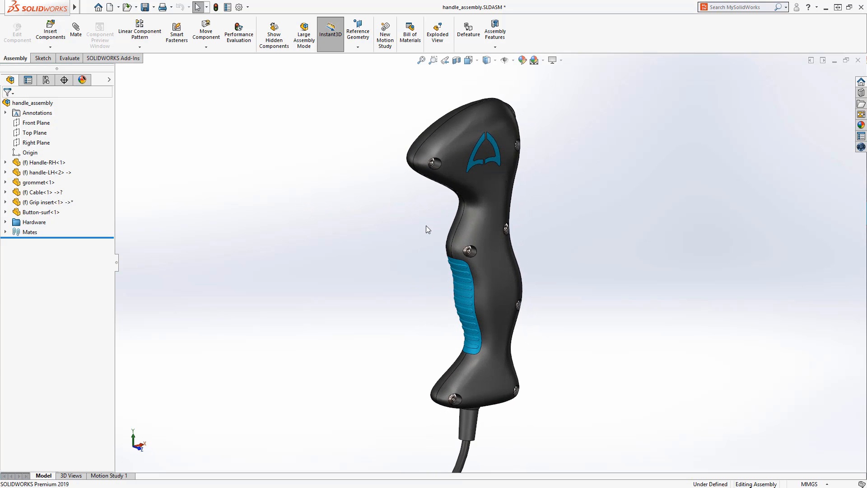
pyautogui.click(128, 8)
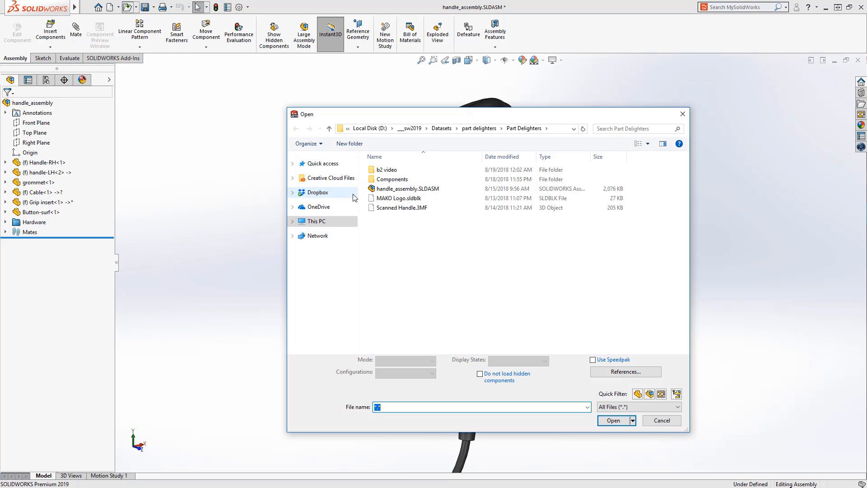
pyautogui.doubleClick(391, 208)
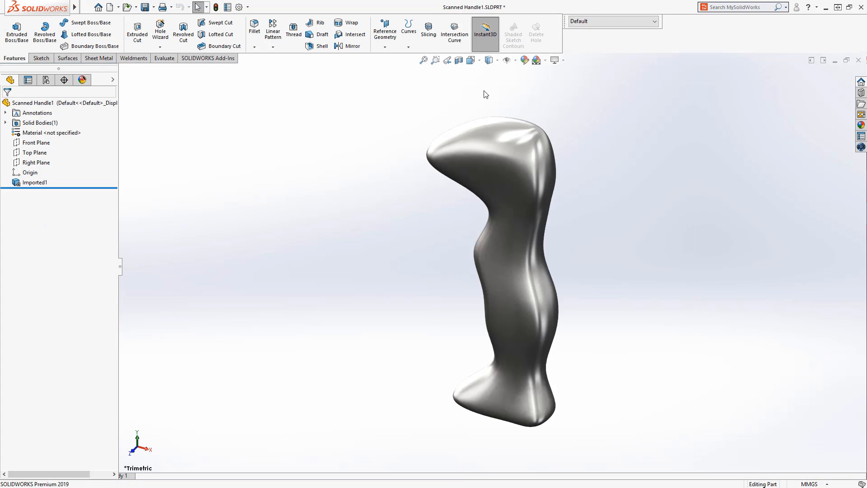
# Examine the scanned handle's mesh facets in shaded-with-edges display, and restore the plain shaded display.
pyautogui.click(489, 61)
pyautogui.click(490, 79)
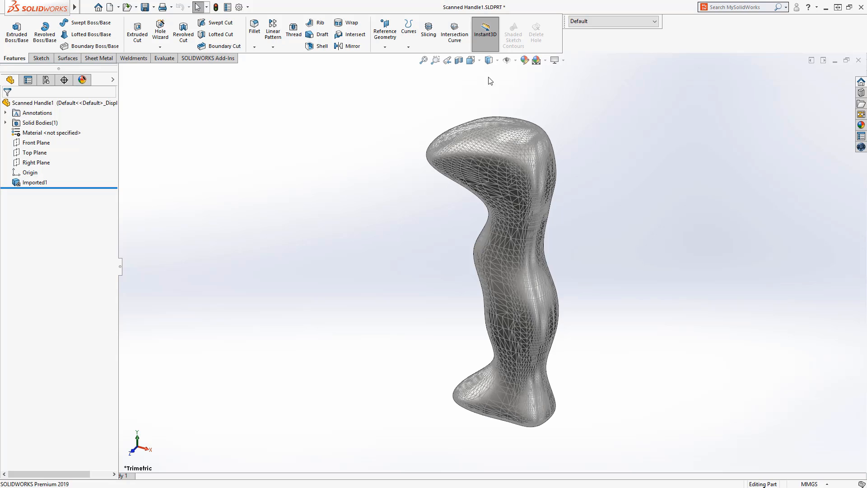
pyautogui.moveTo(428, 224); pyautogui.dragTo(453, 139, button='middle')
pyautogui.click(488, 60)
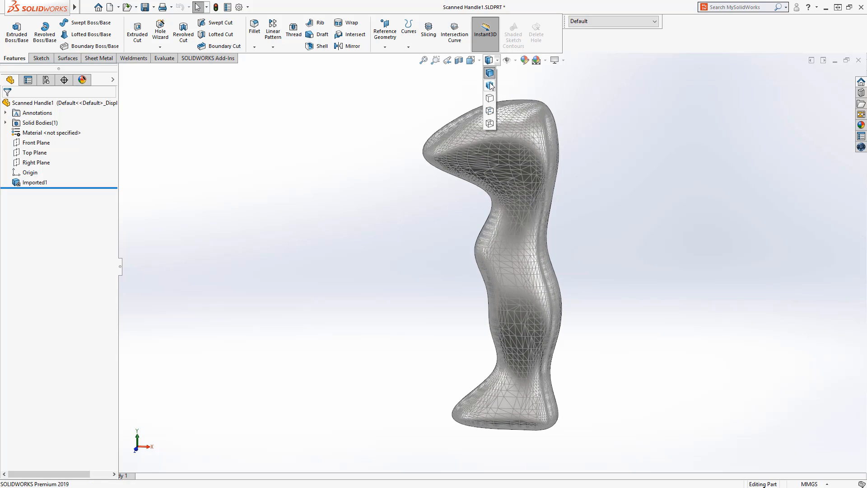
pyautogui.click(491, 86)
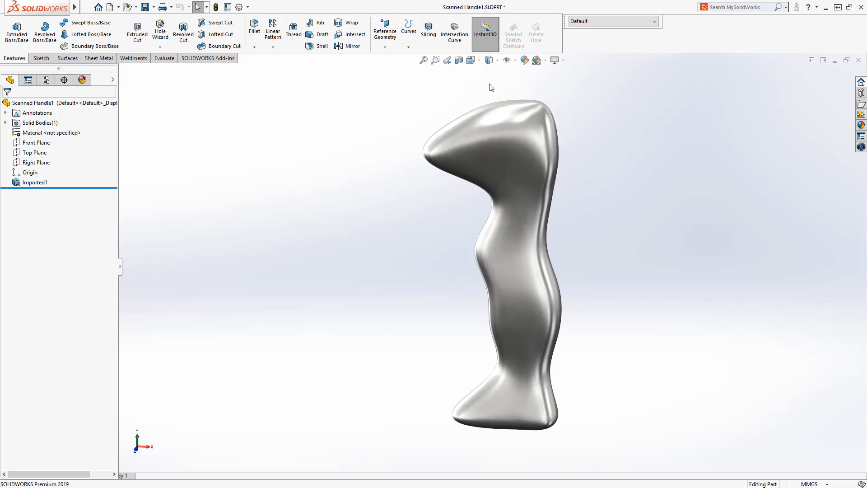
# Slice the handle from the Top Plane with 8 planes at a 20 mm offset, generating intersection slices with Exact turned off.
pyautogui.click(36, 153)
pyautogui.click(428, 31)
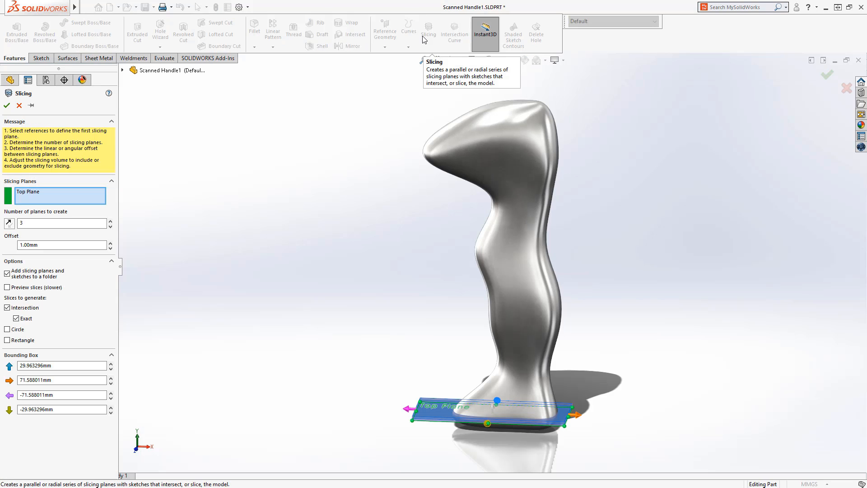
pyautogui.doubleClick(79, 222)
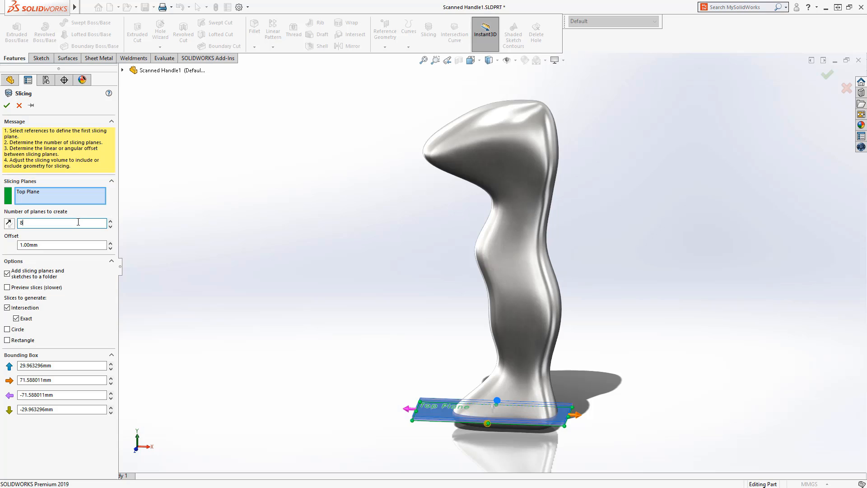
pyautogui.press('Tab')
pyautogui.write('20')
pyautogui.press('Tab')
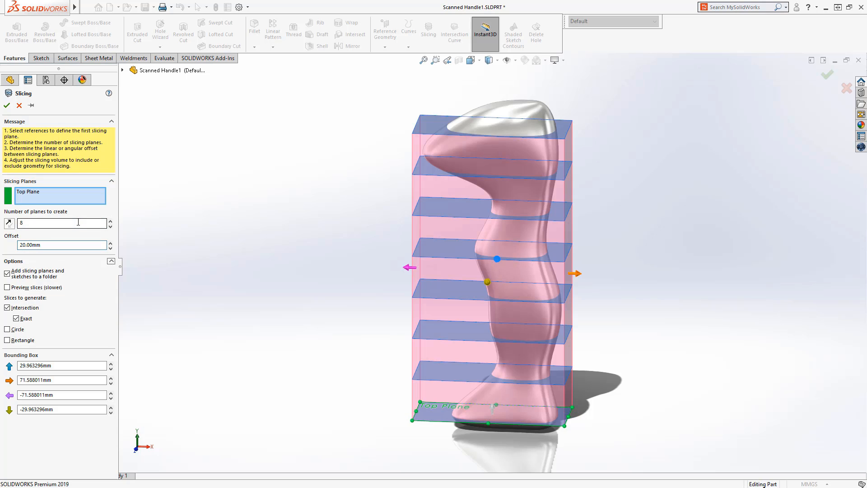
pyautogui.click(27, 318)
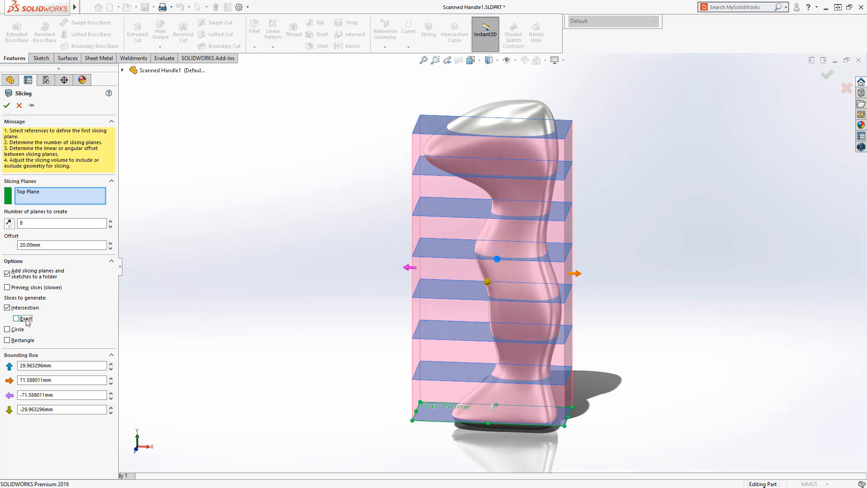
pyautogui.click(7, 105)
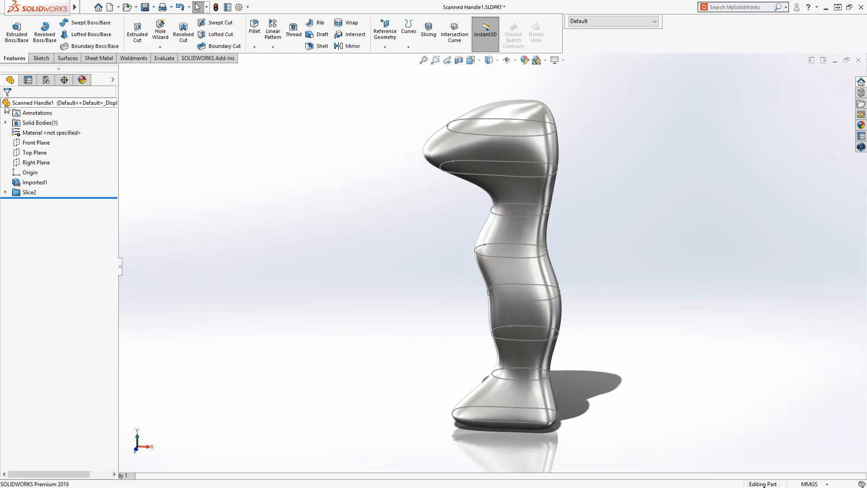
# Raise slicing planes Plane15 and Plane14 so their slices sit at the handle's pointed tip and just below its head.
pyautogui.click(6, 193)
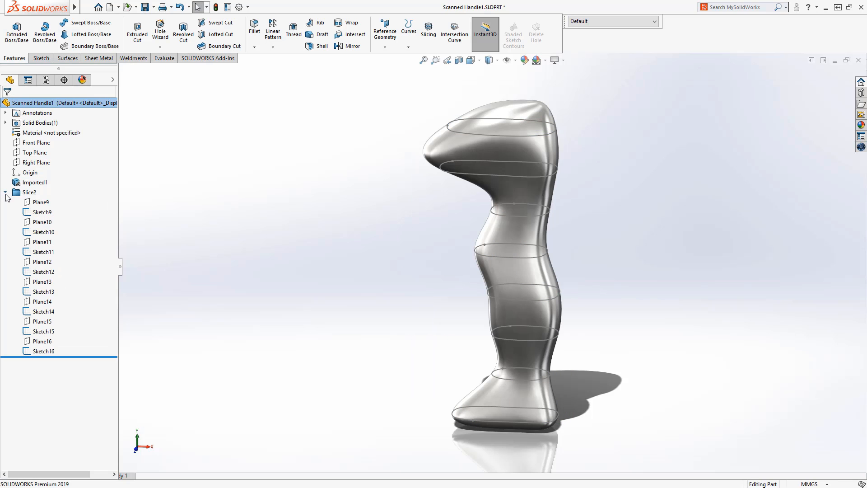
pyautogui.click(41, 322)
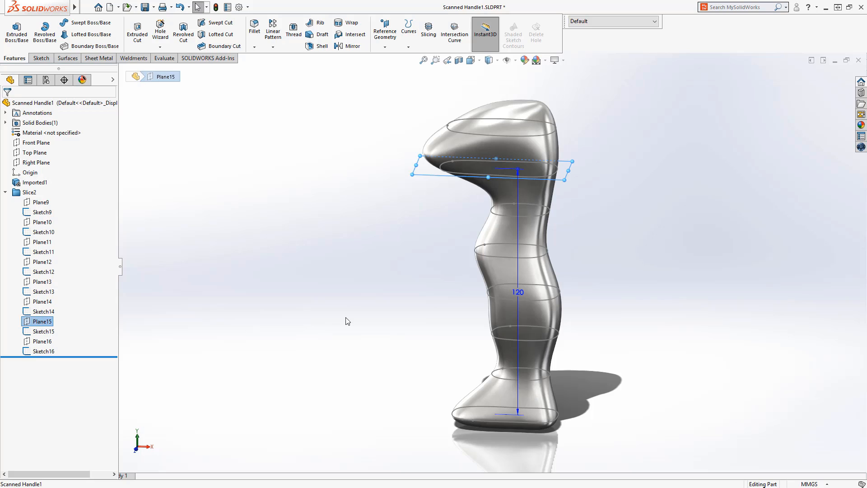
pyautogui.moveTo(520, 167); pyautogui.dragTo(520, 149)
pyautogui.click(42, 301)
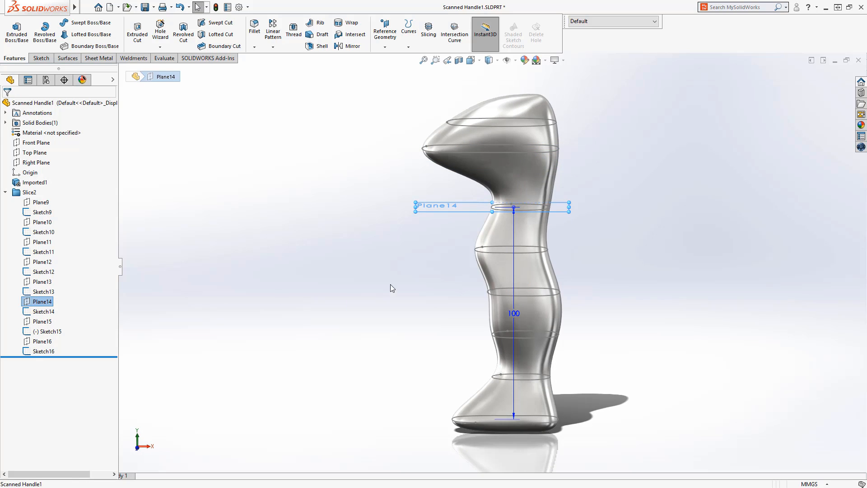
pyautogui.moveTo(513, 207); pyautogui.dragTo(514, 197)
pyautogui.click(481, 215)
# Hide the imported mesh body so only the slice sketches are displayed.
pyautogui.click(514, 183)
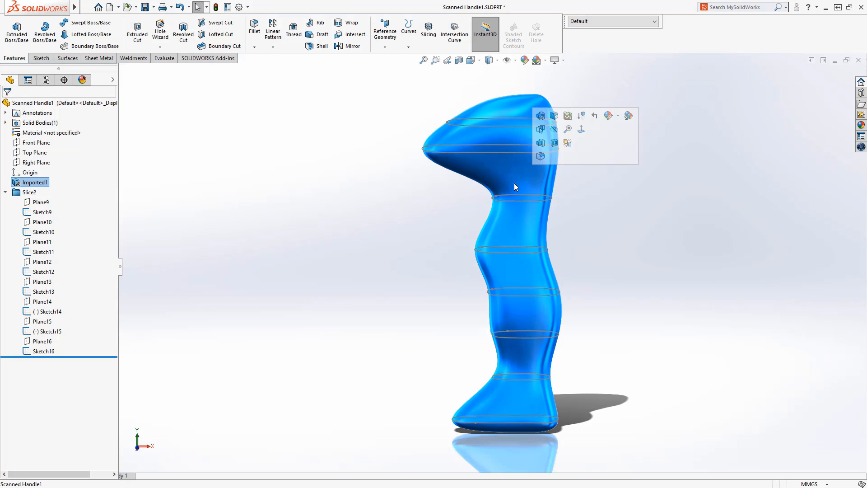
pyautogui.click(554, 130)
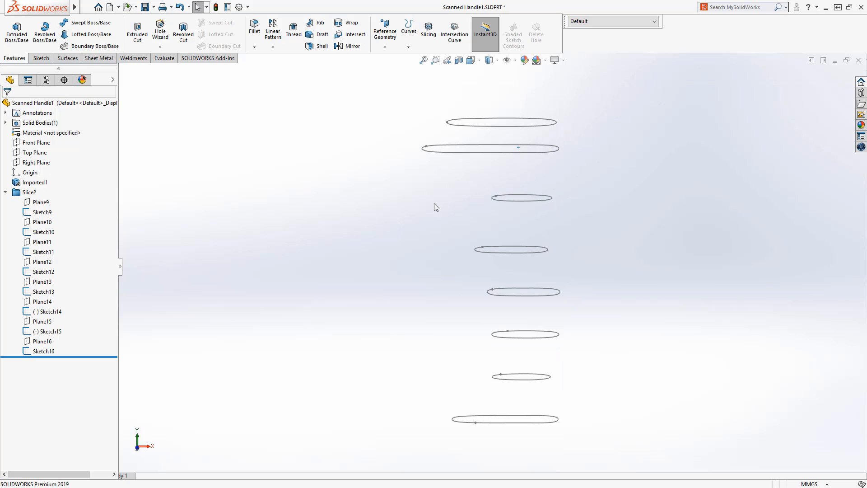
# Create a lofted surface through all eight slice profiles, from Sketch9 at the base up to Sketch16 at the head.
pyautogui.moveTo(434, 204); pyautogui.dragTo(459, 242, button='middle')
pyautogui.click(67, 58)
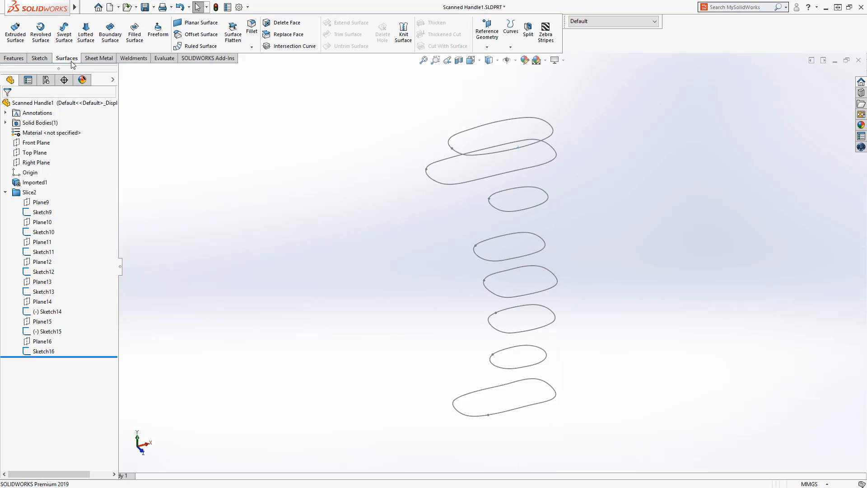
pyautogui.click(85, 34)
pyautogui.click(553, 389)
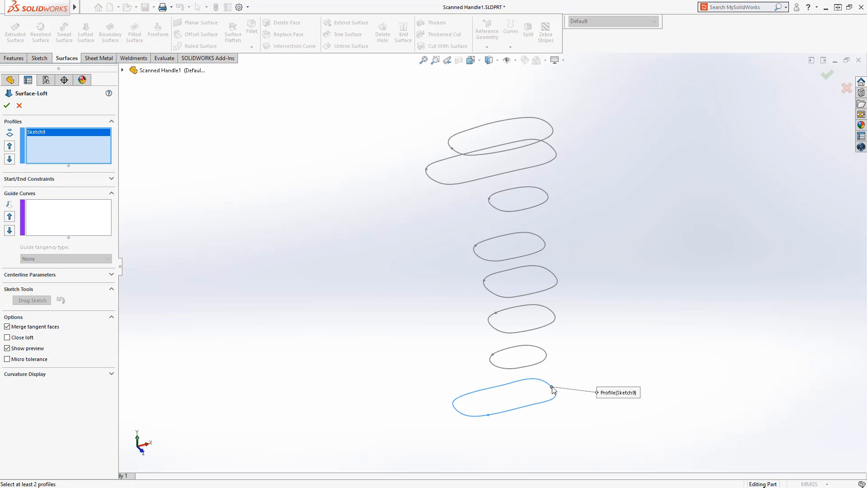
pyautogui.click(545, 352)
pyautogui.click(555, 317)
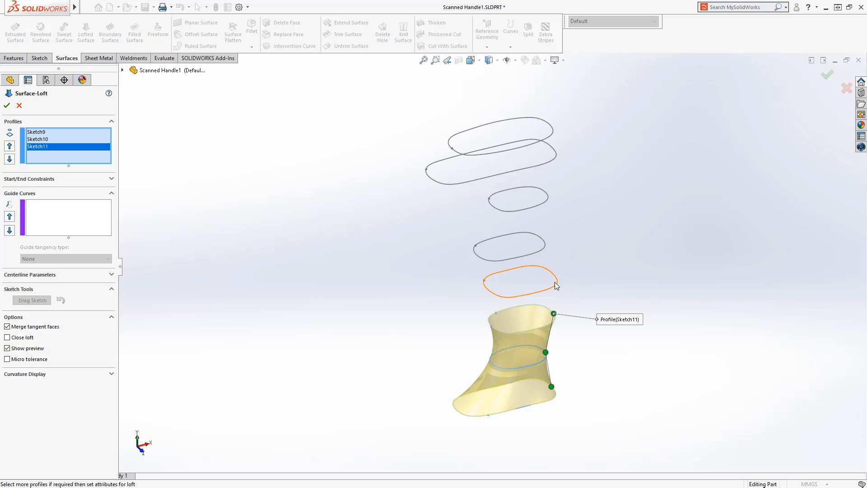
pyautogui.click(555, 278)
pyautogui.click(544, 242)
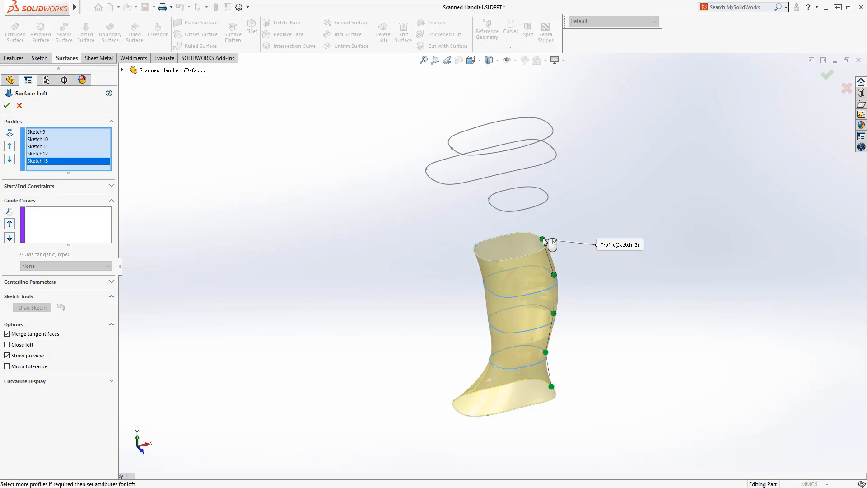
pyautogui.click(547, 196)
pyautogui.click(553, 152)
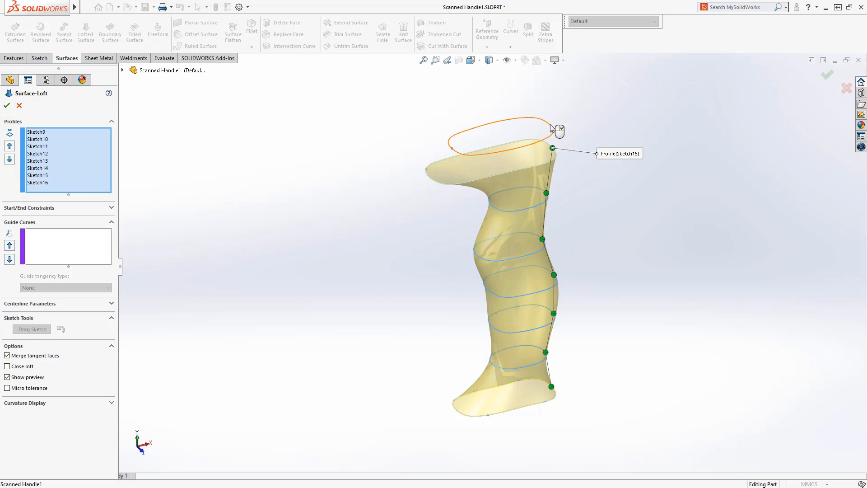
pyautogui.click(553, 131)
pyautogui.rightClick(572, 129)
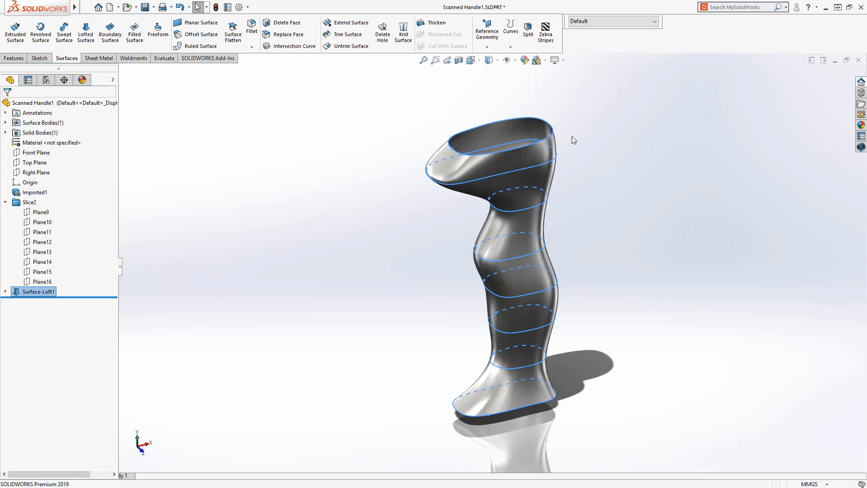
# Split the lofted surface with the Front Plane, keeping both halves, and check the two resulting surface bodies.
pyautogui.moveTo(571, 136); pyautogui.dragTo(556, 219, button='middle')
pyautogui.click(36, 153)
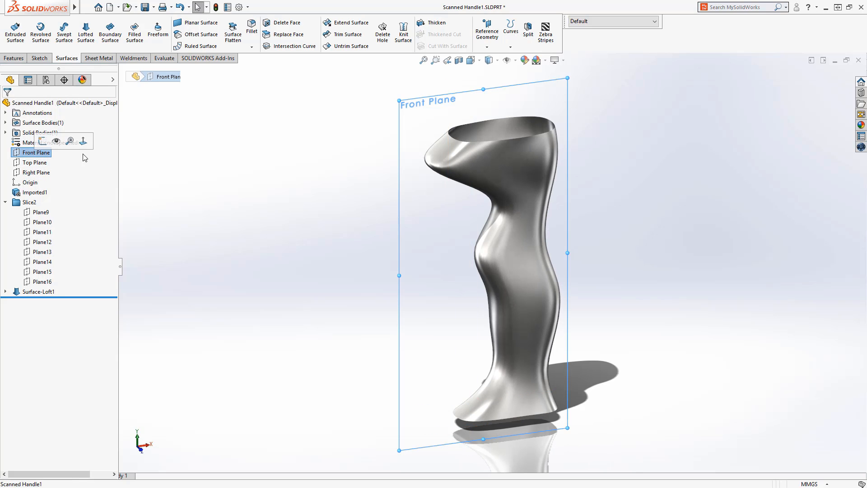
pyautogui.click(526, 32)
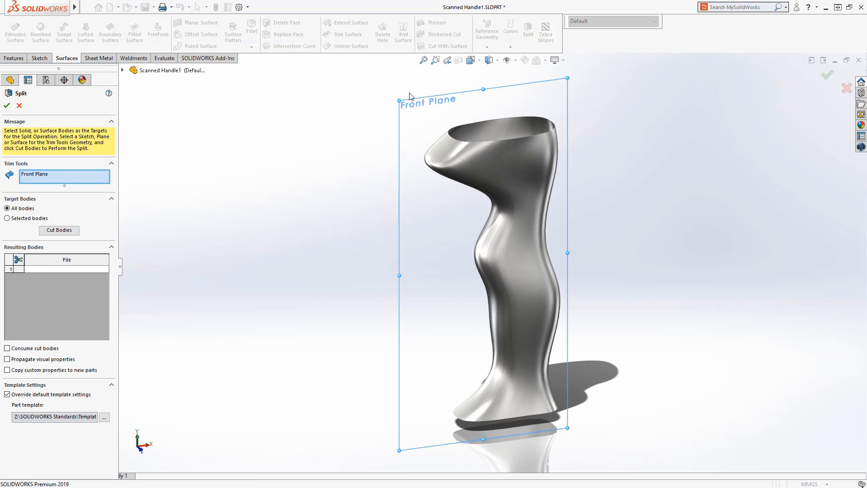
pyautogui.click(61, 230)
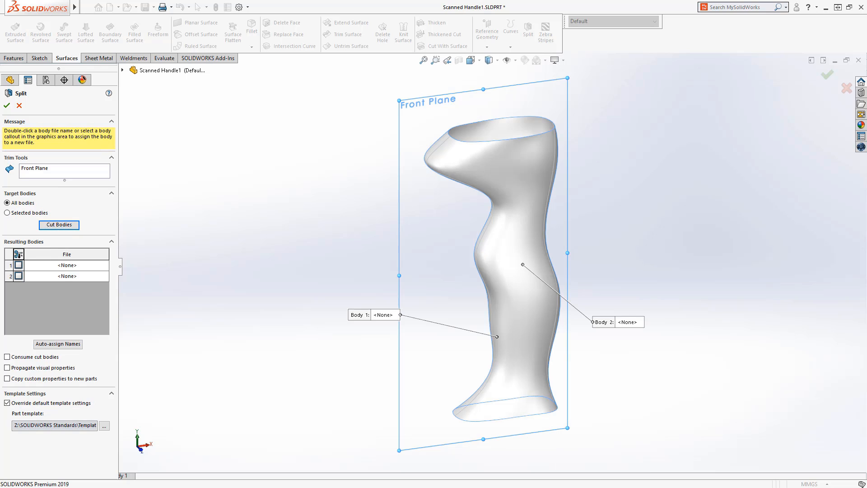
pyautogui.click(18, 254)
pyautogui.click(7, 105)
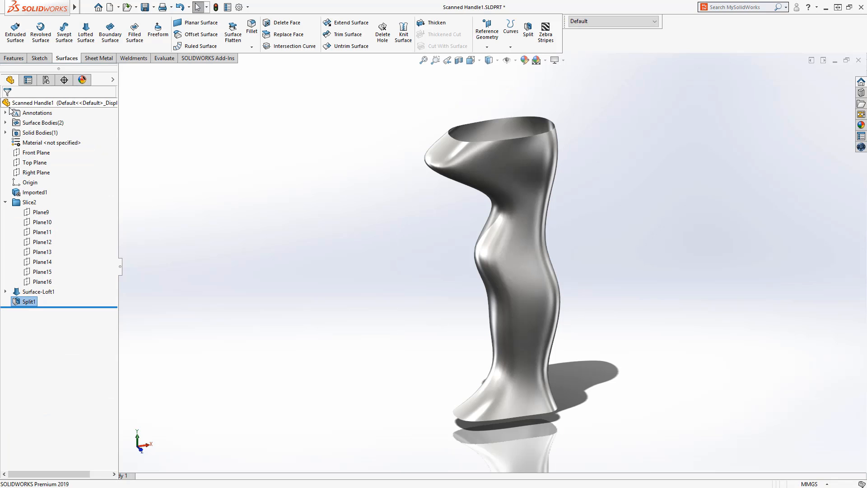
pyautogui.click(39, 132)
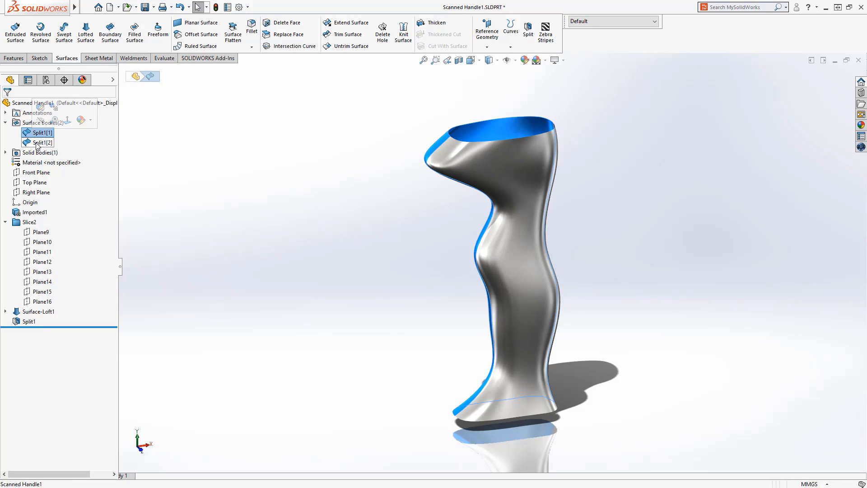
pyautogui.click(38, 143)
# Create a sketch on the Front Plane containing the MAKO Logo block from My Design Library, placed over the handle's head.
pyautogui.click(37, 172)
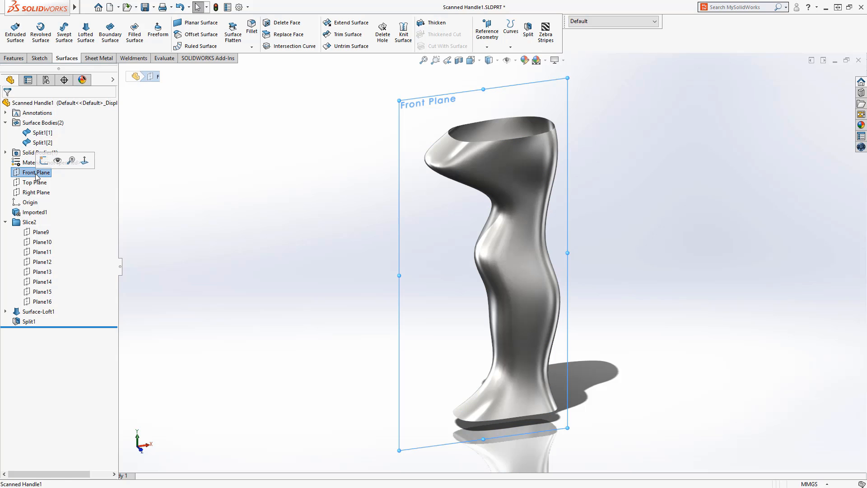
pyautogui.click(46, 164)
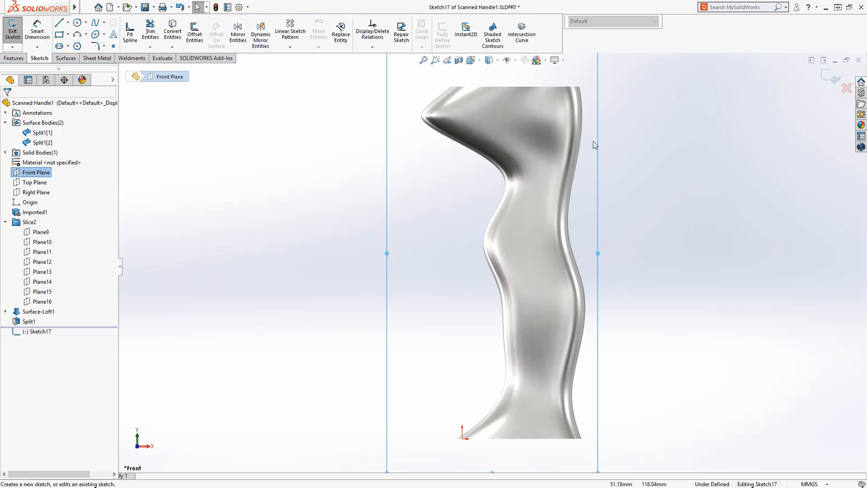
pyautogui.click(861, 92)
pyautogui.click(805, 88)
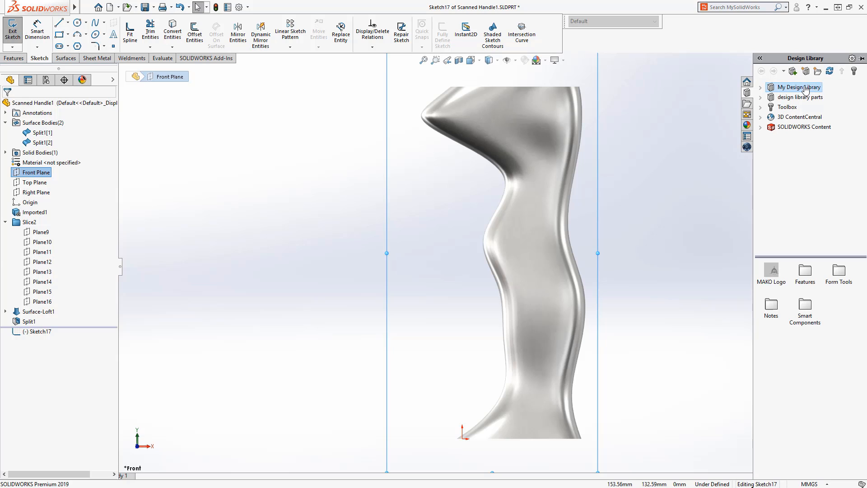
pyautogui.moveTo(772, 273); pyautogui.dragTo(598, 153)
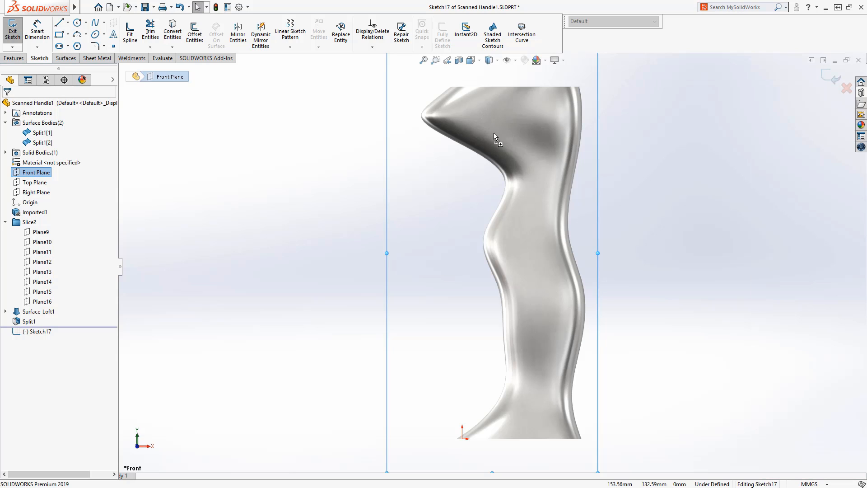
pyautogui.moveTo(494, 133); pyautogui.dragTo(497, 139)
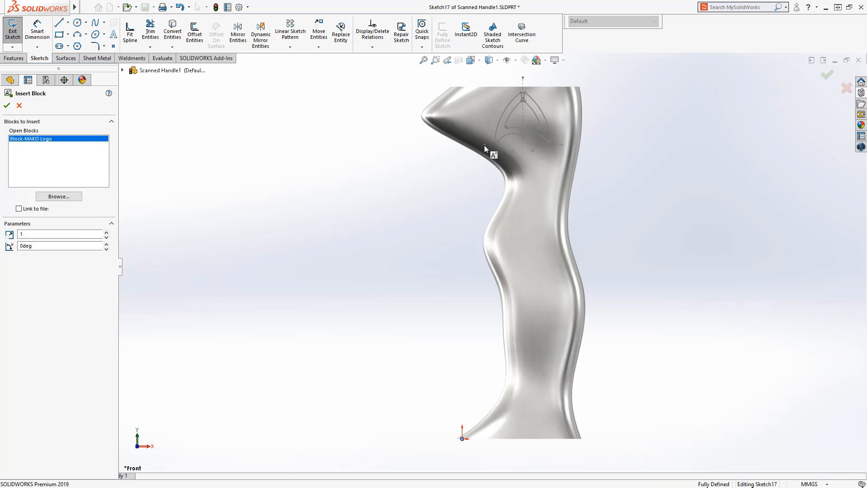
pyautogui.click(484, 145)
pyautogui.moveTo(442, 155); pyautogui.dragTo(430, 140, button='right')
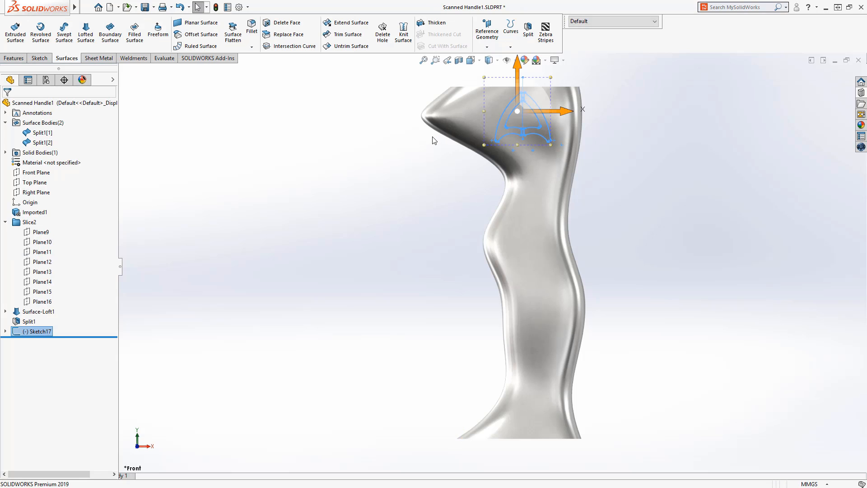
# Project the logo sketch bi-directionally onto both split surface faces of the handle as a projected curve.
pyautogui.moveTo(429, 147)
pyautogui.mouseDown(button='middle')
pyautogui.moveTo(468, 179)
pyautogui.moveTo(445, 199)
pyautogui.moveTo(436, 233)
pyautogui.mouseUp(button='middle')
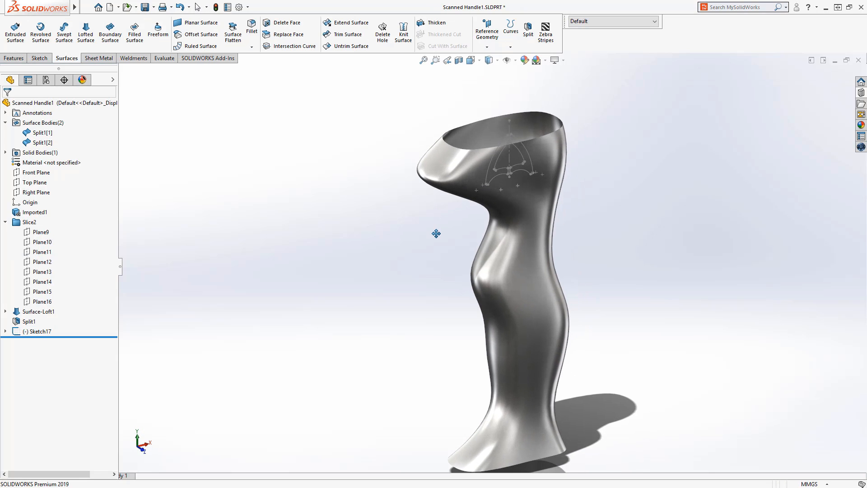
pyautogui.click(492, 162)
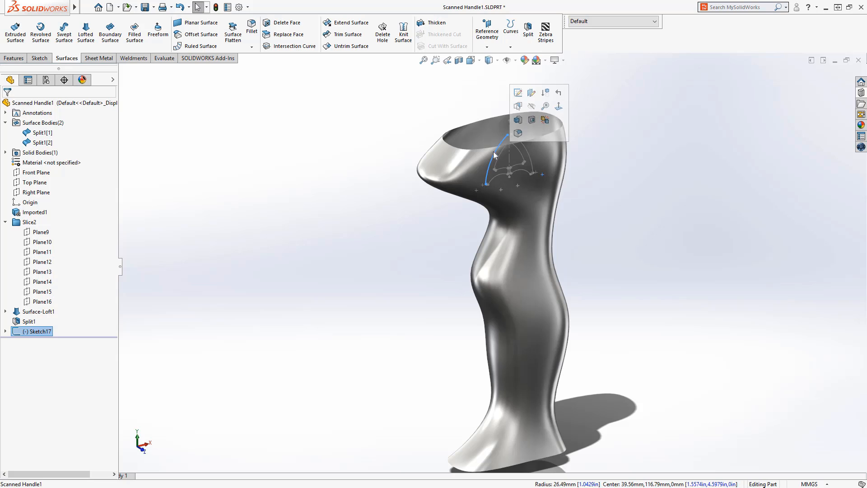
pyautogui.click(511, 31)
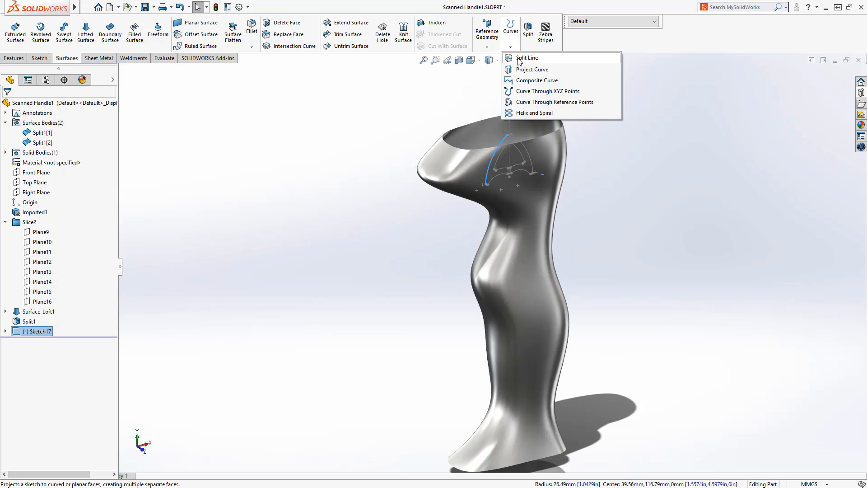
pyautogui.click(524, 69)
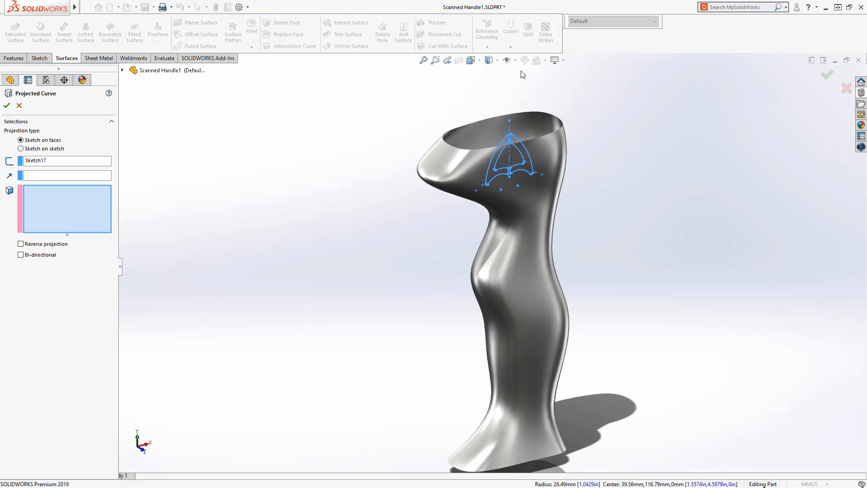
pyautogui.click(483, 125)
pyautogui.click(452, 168)
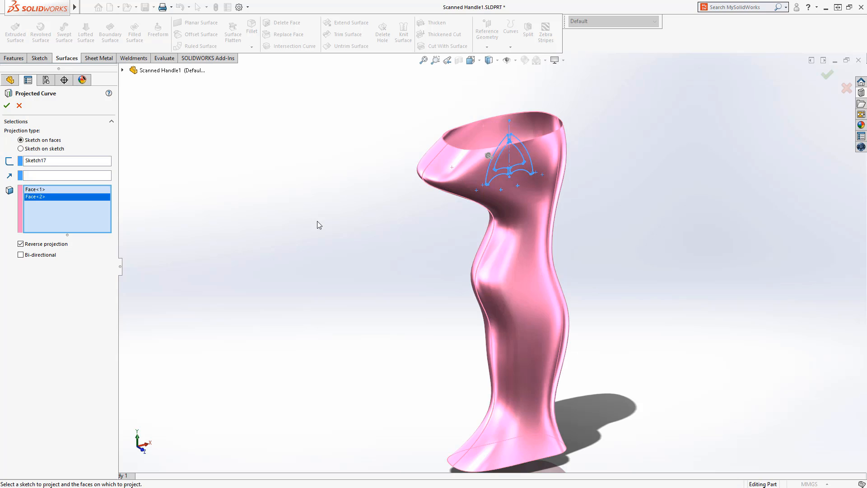
pyautogui.click(21, 255)
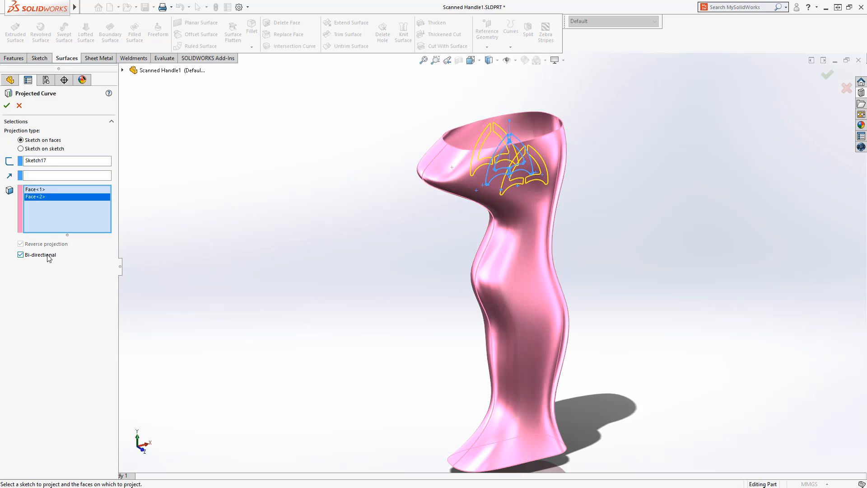
pyautogui.click(7, 105)
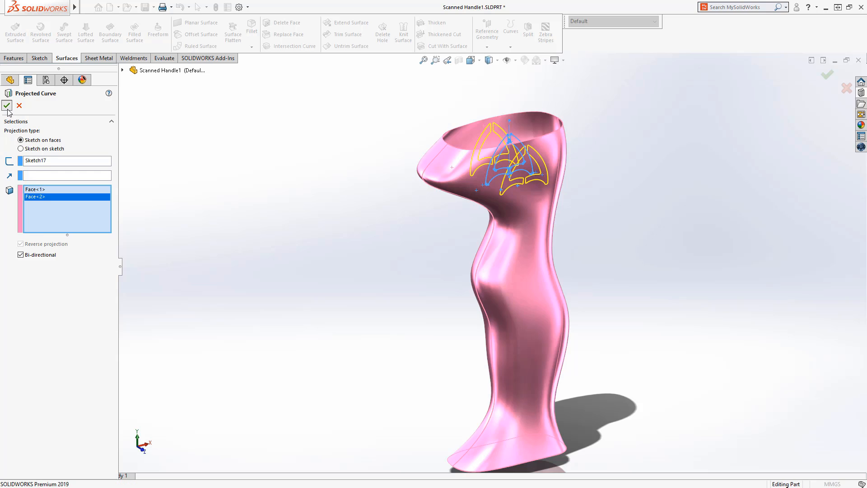
pyautogui.moveTo(527, 167); pyautogui.dragTo(506, 167, button='middle')
# Switch to the handle_assembly document and hide the handle-LH component to expose the interior.
pyautogui.hotkey('ctrl', 'Tab')
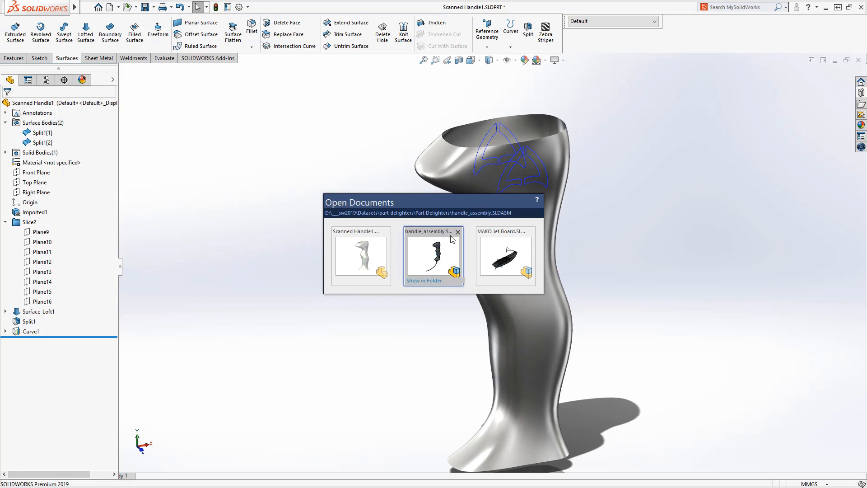
pyautogui.click(439, 248)
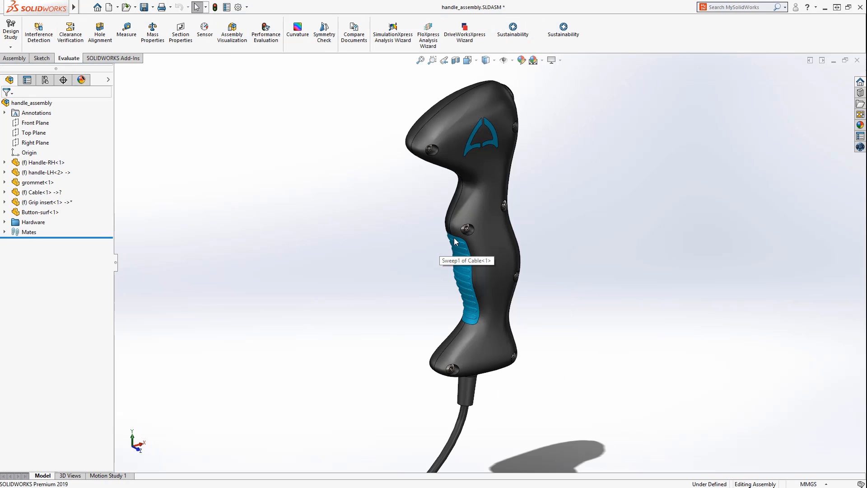
pyautogui.click(475, 215)
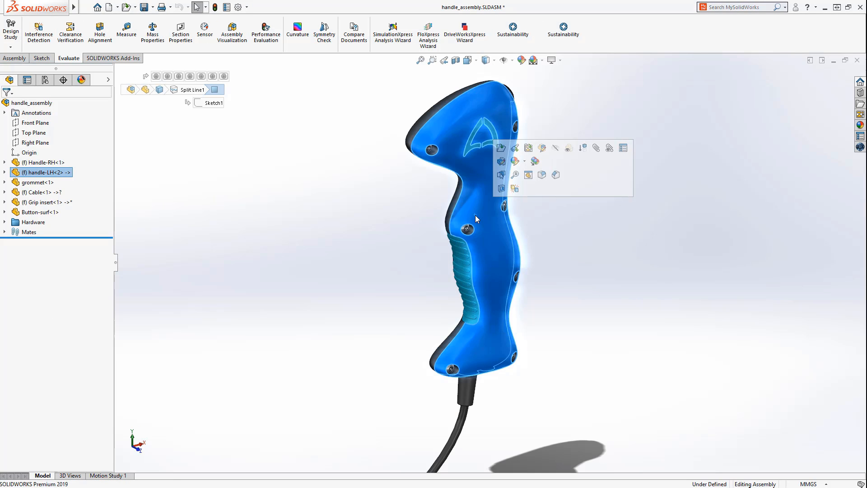
pyautogui.click(555, 148)
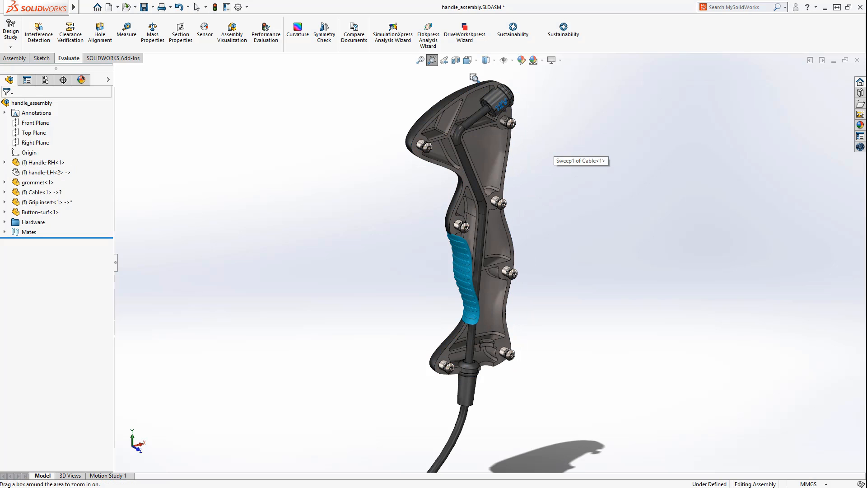
# Isolate the Button-surf component at the top of the handle and edit it in the context of the assembly.
pyautogui.moveTo(469, 76); pyautogui.dragTo(521, 144)
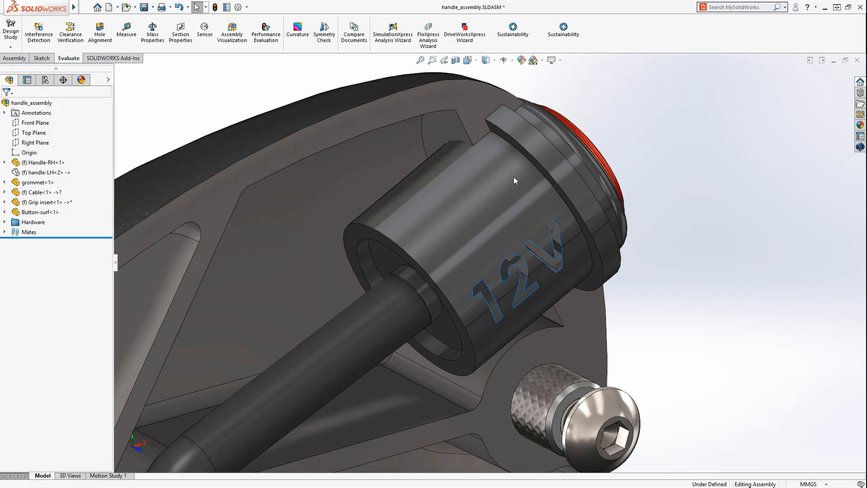
pyautogui.rightClick(513, 177)
pyautogui.click(546, 249)
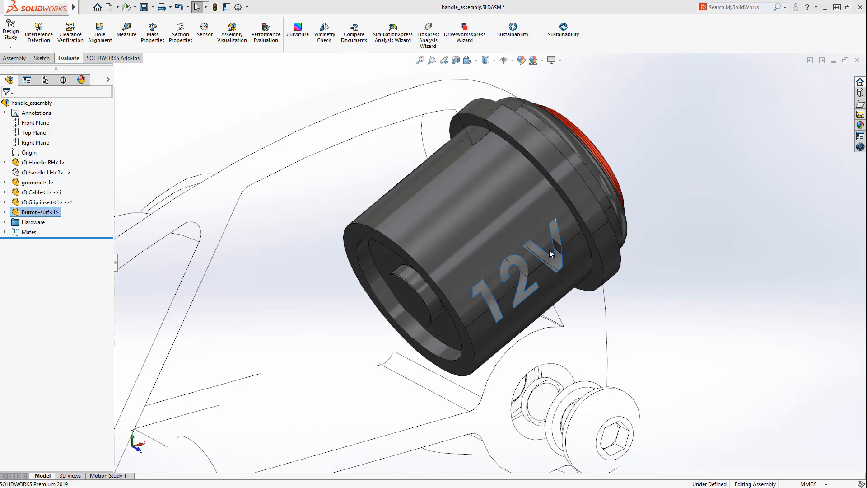
pyautogui.click(551, 252)
pyautogui.click(599, 147)
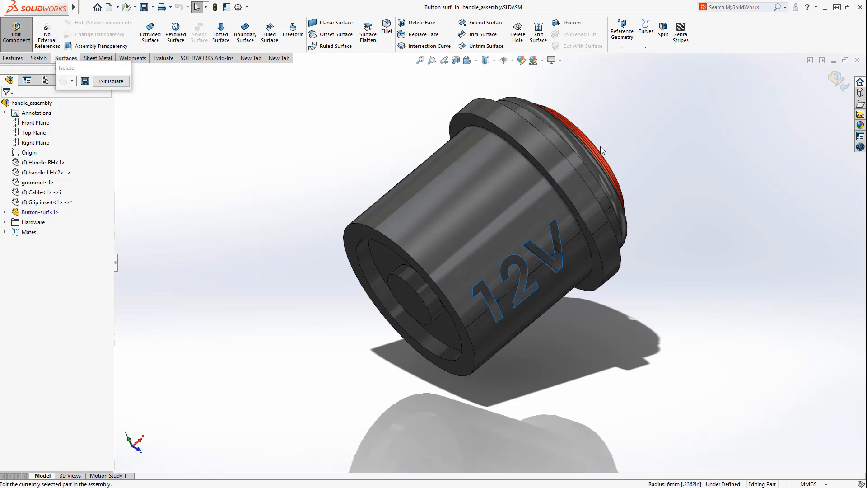
# Remove the 1, 2 and V cutouts from the button's surface with Delete Hole, then exit isolation and return to the assembly.
pyautogui.moveTo(503, 221); pyautogui.dragTo(499, 163, button='middle')
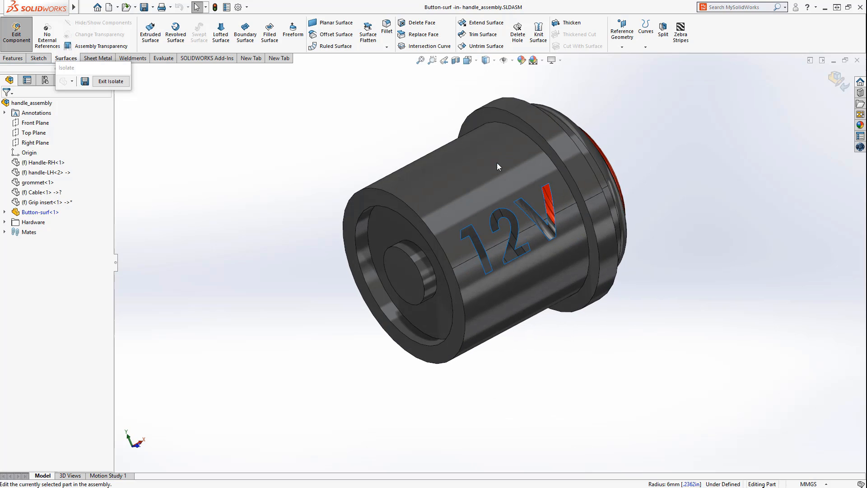
pyautogui.click(514, 38)
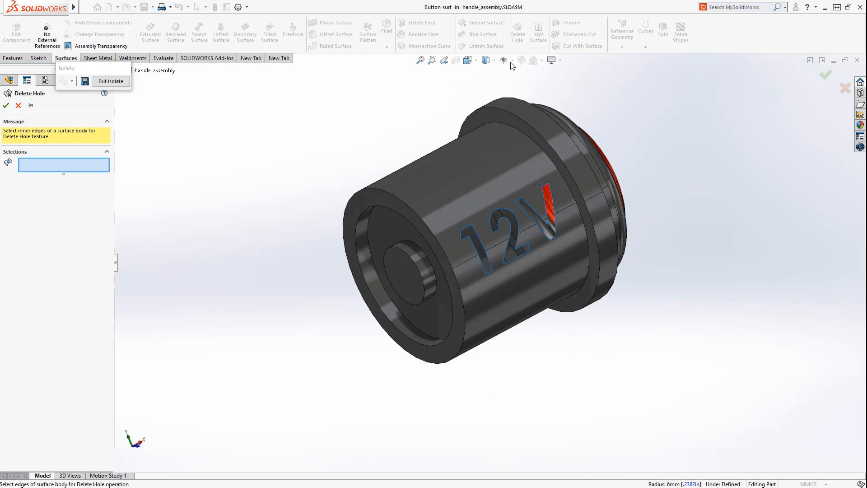
pyautogui.click(468, 229)
pyautogui.click(493, 217)
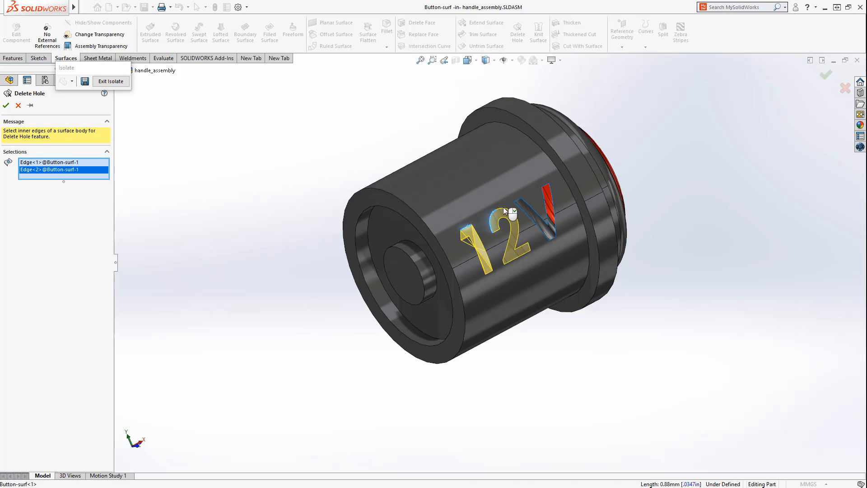
pyautogui.click(518, 202)
pyautogui.moveTo(518, 202); pyautogui.dragTo(638, 209, button='middle')
pyautogui.press('Return')
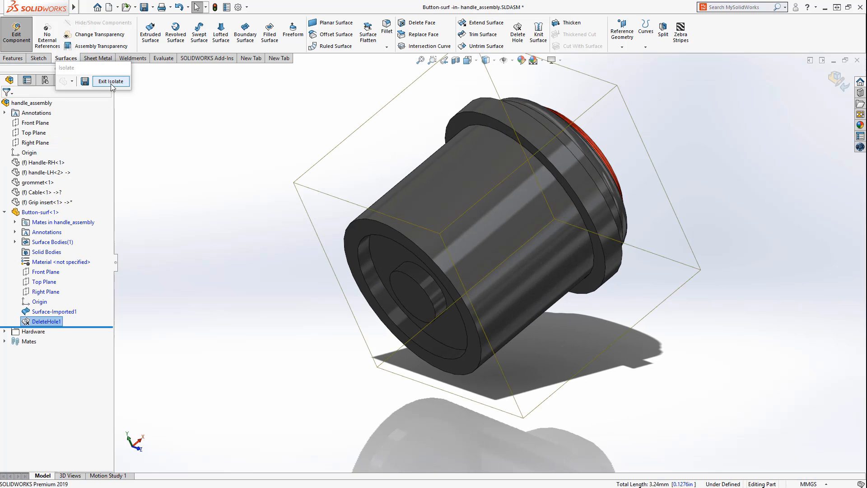
pyautogui.click(110, 81)
pyautogui.click(32, 43)
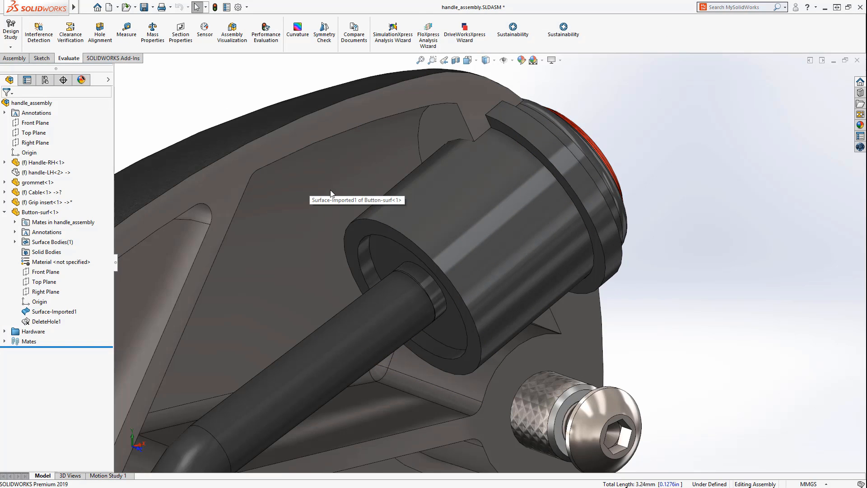
# Check Handle-RH and Cable for interference near the lower end of the grip insert, then close the check.
pyautogui.scroll(5, 328, 245)
pyautogui.keyDown('shift'); pyautogui.moveTo(329, 246); pyautogui.dragTo(375, 312, button='middle'); pyautogui.keyUp('shift')
pyautogui.keyDown('ctrl'); pyautogui.moveTo(440, 359); pyautogui.dragTo(378, 189, button='middle'); pyautogui.keyUp('ctrl')
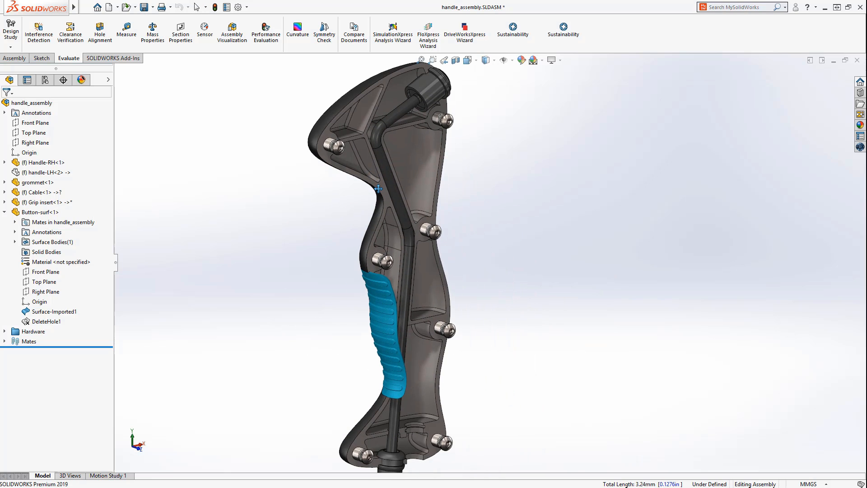
pyautogui.moveTo(404, 363); pyautogui.dragTo(329, 276, button='middle')
pyautogui.scroll(-8, 378, 377)
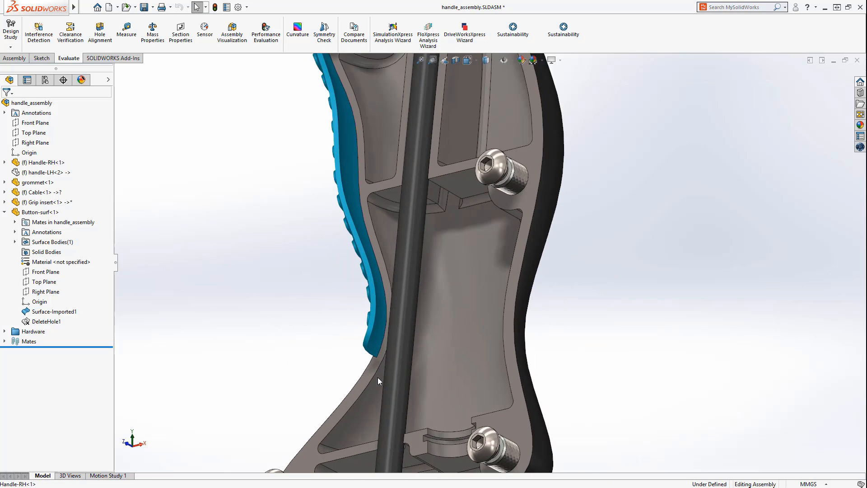
pyautogui.click(379, 380)
pyautogui.keyDown('ctrl'); pyautogui.click(402, 382); pyautogui.keyUp('ctrl')
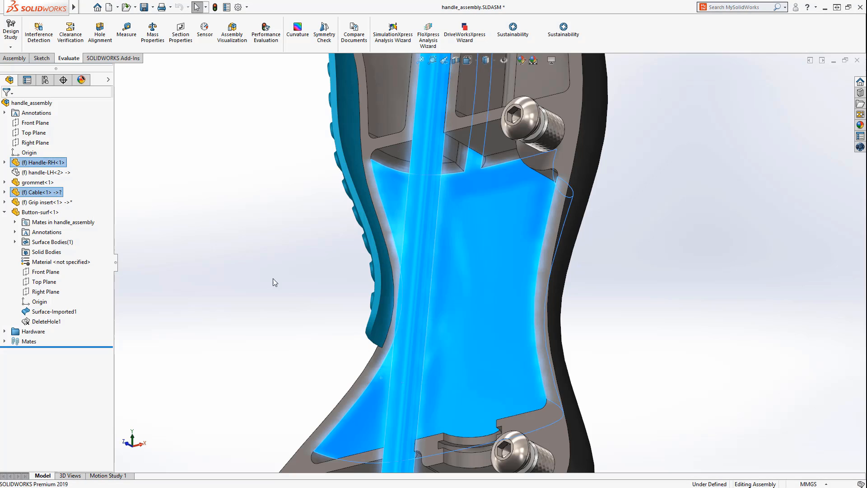
pyautogui.click(39, 34)
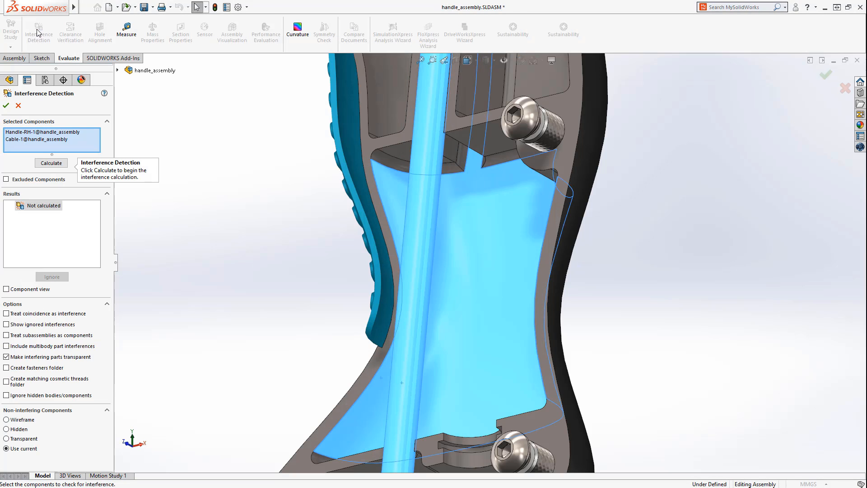
pyautogui.click(50, 162)
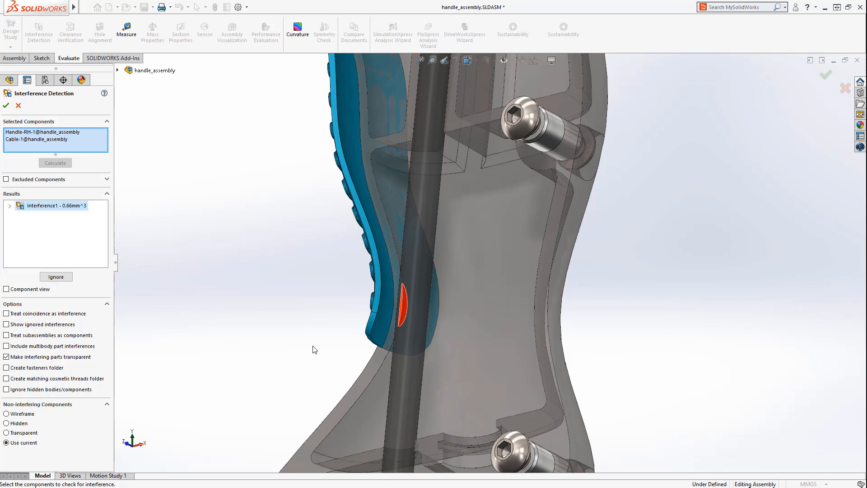
pyautogui.click(18, 106)
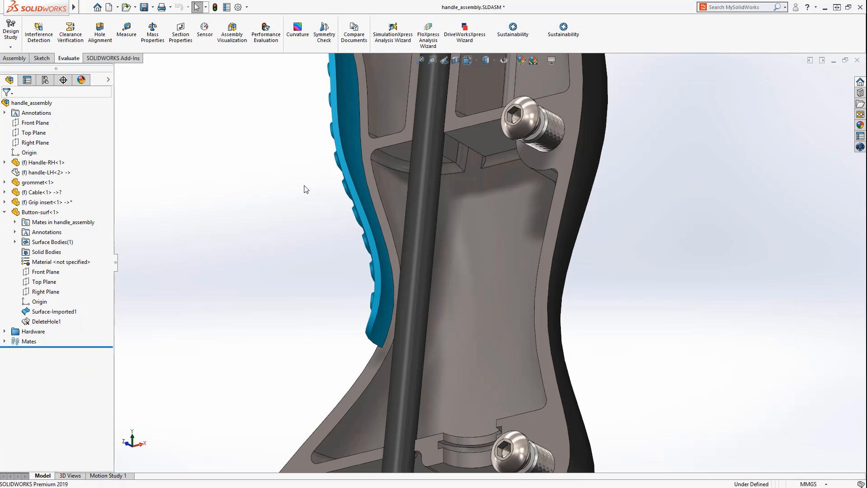
# Edit Handle-RH in the assembly and start an Offset Face chamfer on the inner cavity edge beside the cable.
pyautogui.click(386, 188)
pyautogui.click(453, 120)
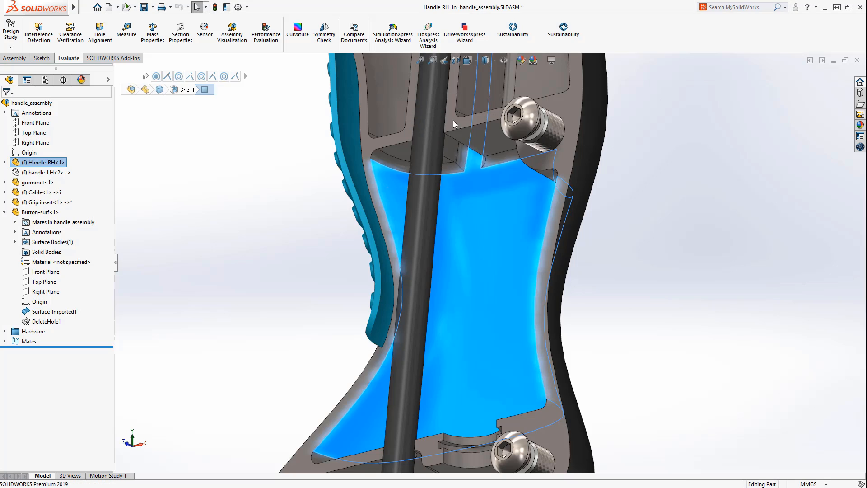
pyautogui.click(383, 204)
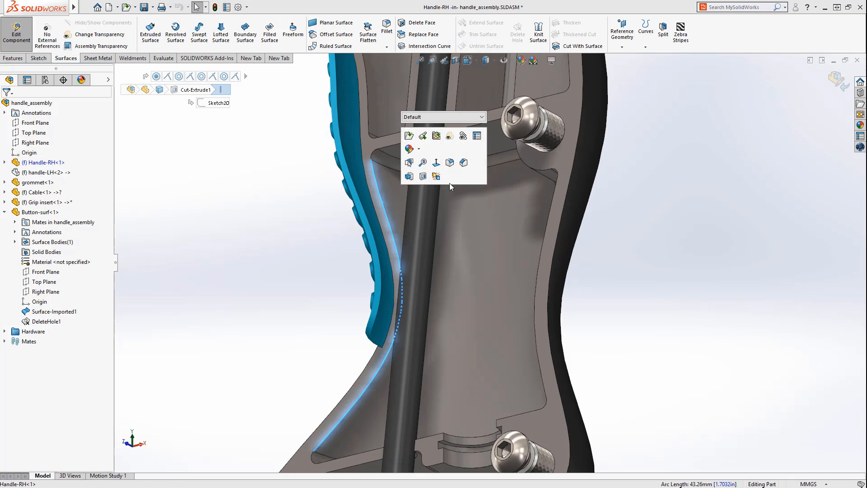
pyautogui.click(463, 162)
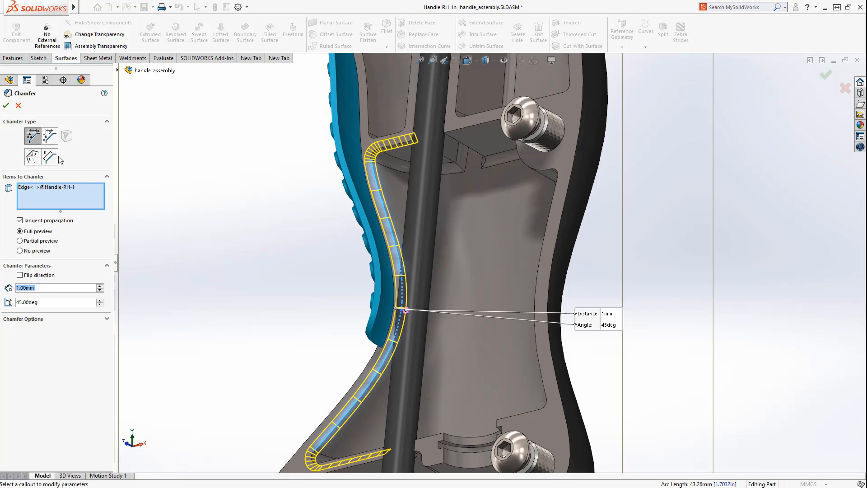
pyautogui.click(33, 157)
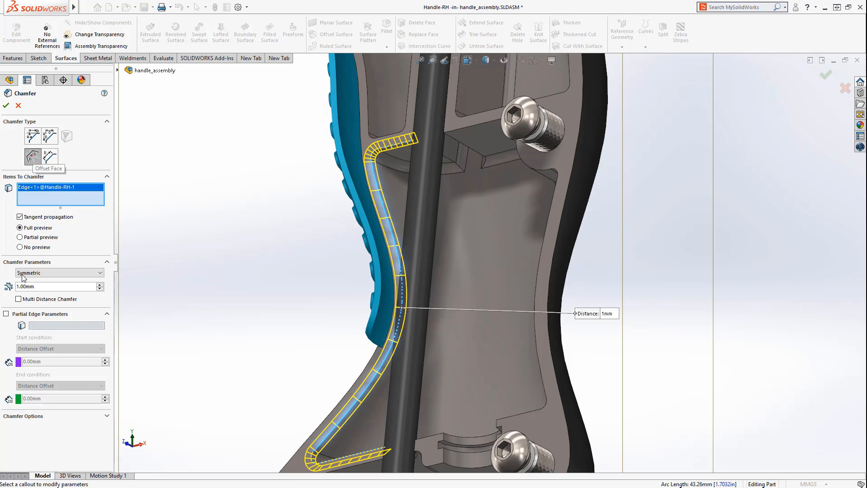
# Limit the chamfer to a partial edge beside the cable, with distance offsets of about 19.5 mm at the start and 26.7 mm at the end.
pyautogui.click(6, 313)
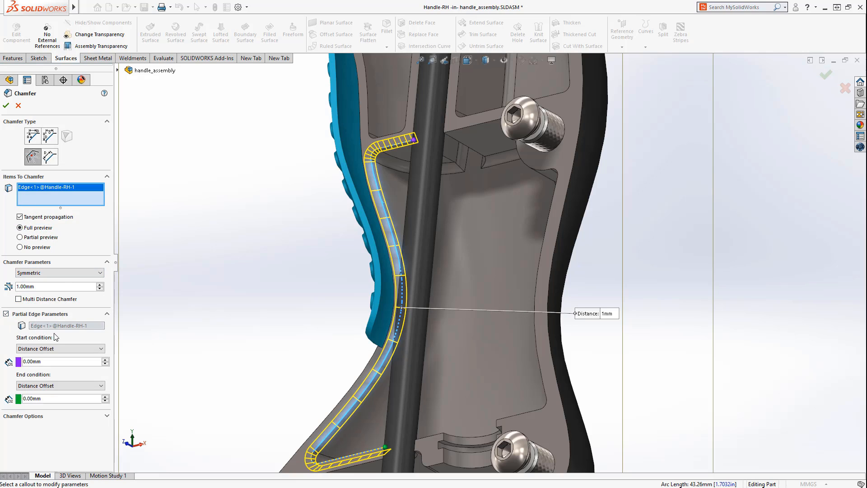
pyautogui.click(59, 348)
pyautogui.click(61, 350)
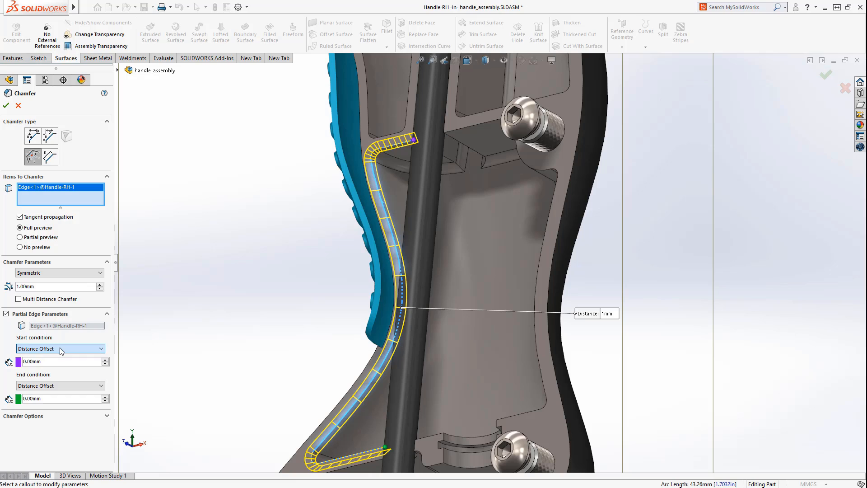
pyautogui.moveTo(413, 141)
pyautogui.mouseDown()
pyautogui.moveTo(366, 168)
pyautogui.moveTo(394, 242)
pyautogui.mouseUp()
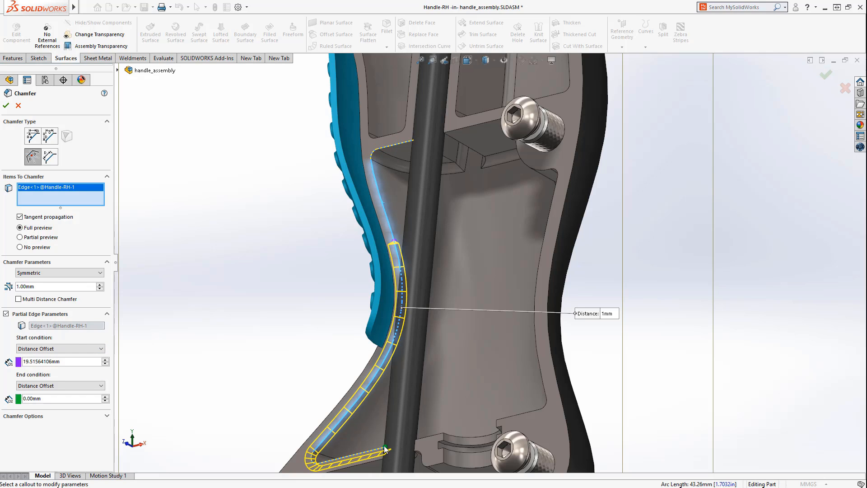
pyautogui.moveTo(386, 449)
pyautogui.mouseDown()
pyautogui.moveTo(336, 463)
pyautogui.moveTo(311, 458)
pyautogui.moveTo(379, 366)
pyautogui.mouseUp()
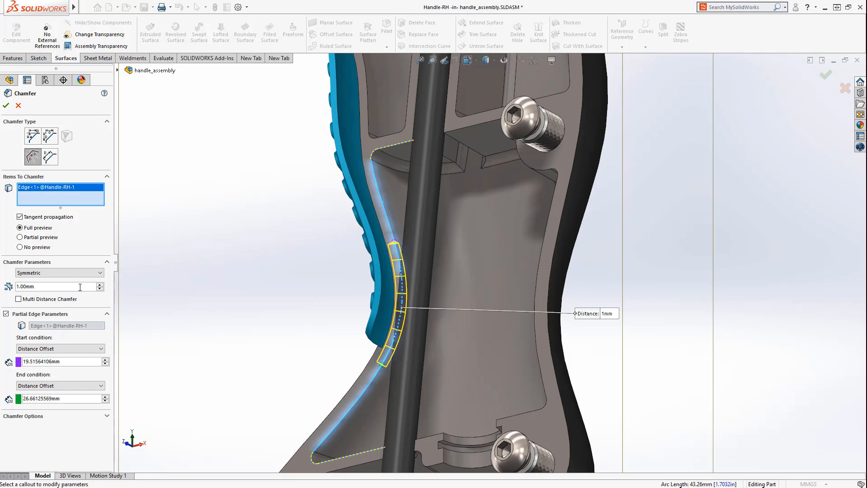
# Make the partial edge chamfer asymmetric and set its first offset distance to 2 mm.
pyautogui.click(67, 273)
pyautogui.click(61, 289)
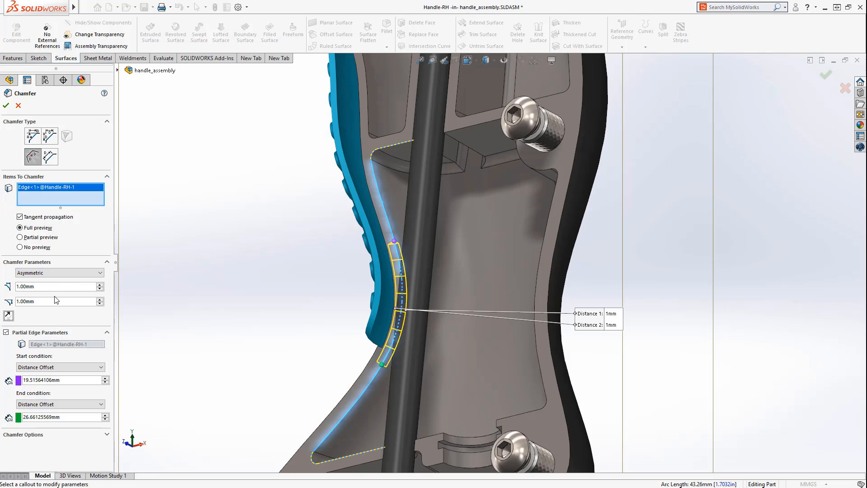
pyautogui.doubleClick(55, 286)
pyautogui.write('2')
pyautogui.press('Return')
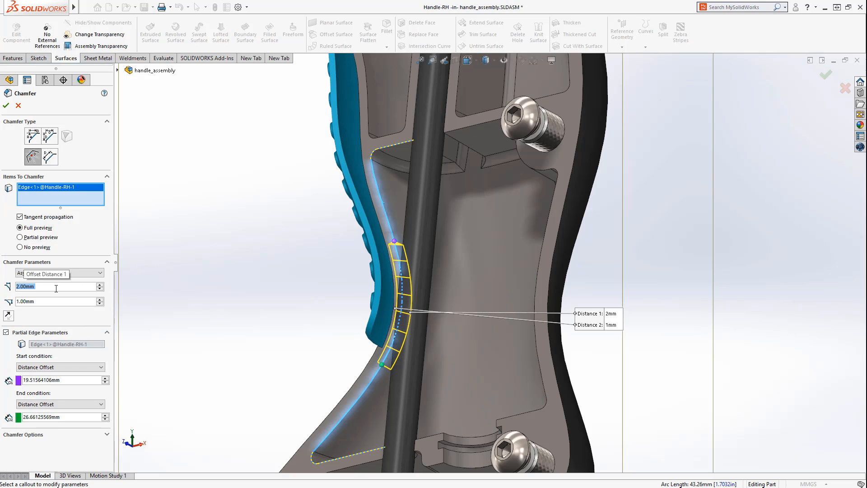